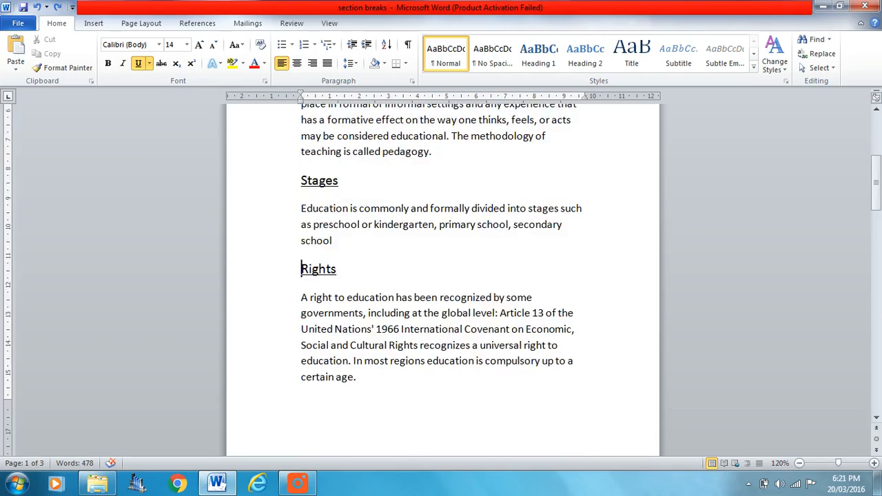
pyautogui.scroll(-6, 441, 276)
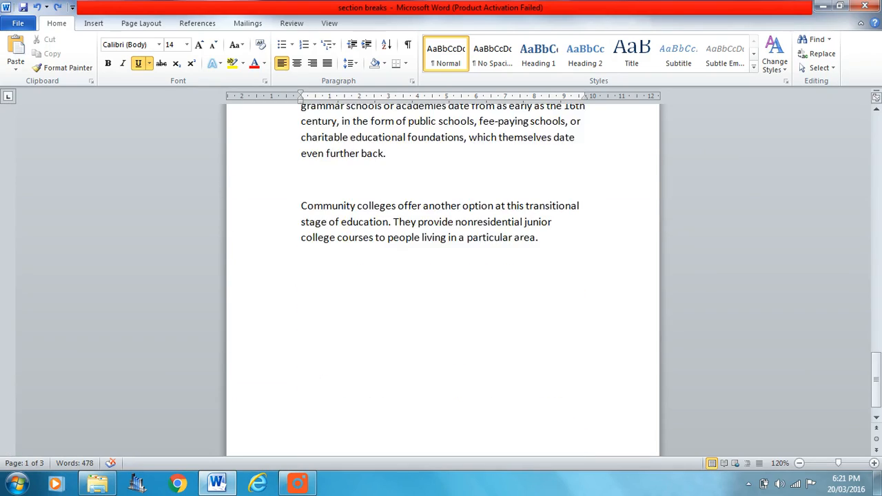
# Step: Zoom out to view all three pages of the education document side by side
pyautogui.scroll(12, 442, 276)
pyautogui.scroll(15, 523, 228)
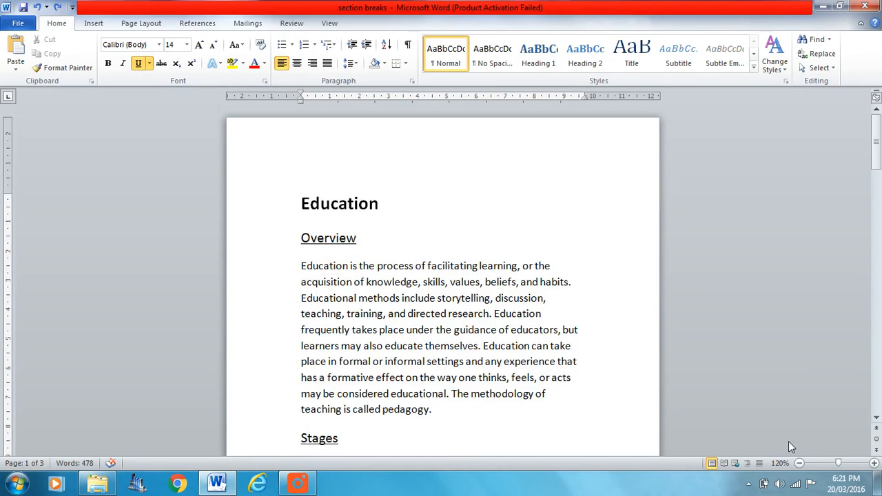
pyautogui.click(800, 464)
pyautogui.click(800, 463)
pyautogui.click(800, 464)
pyautogui.click(800, 463)
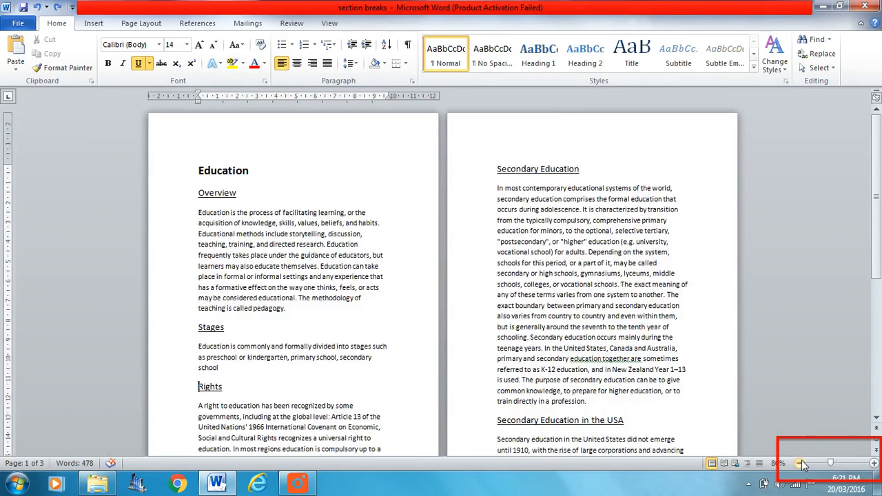
pyautogui.click(799, 463)
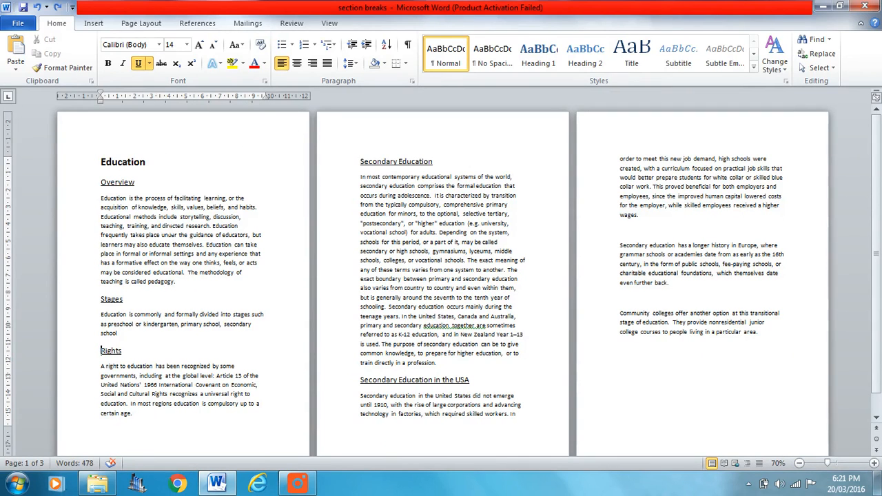
pyautogui.scroll(-1, 441, 276)
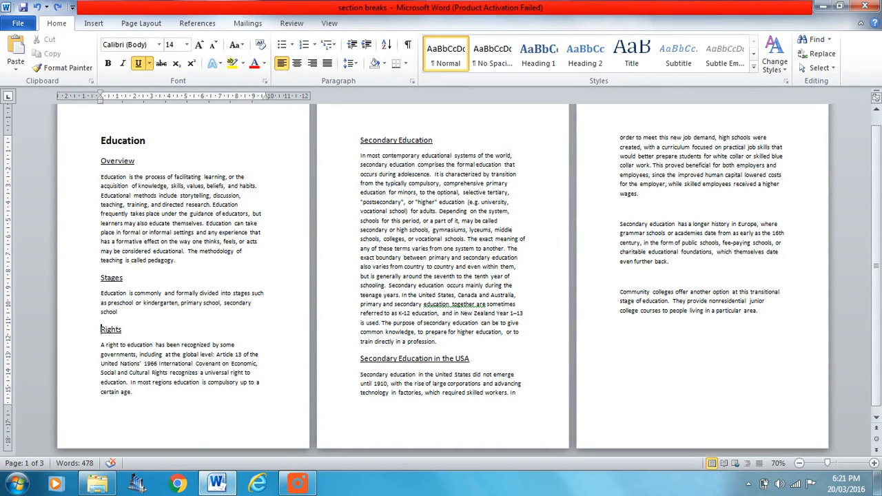
# Step: Insert a Next Page section break before the Rights heading
pyautogui.click(142, 26)
pyautogui.click(248, 44)
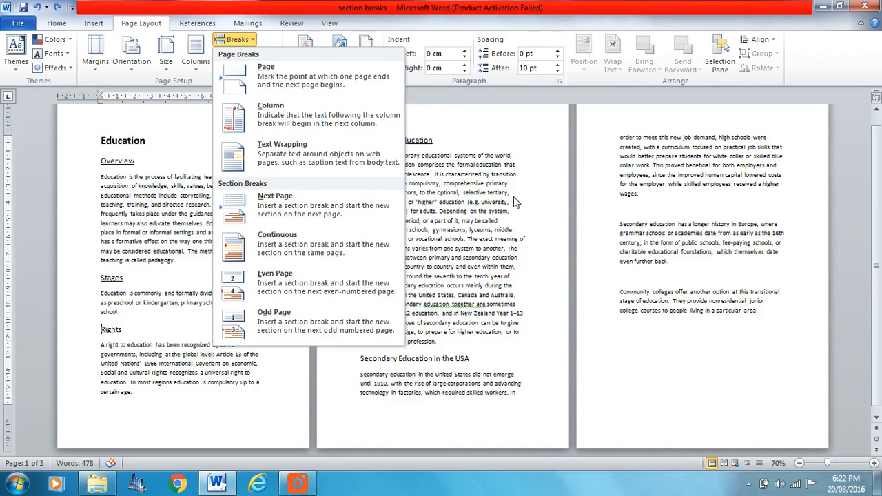
pyautogui.click(468, 226)
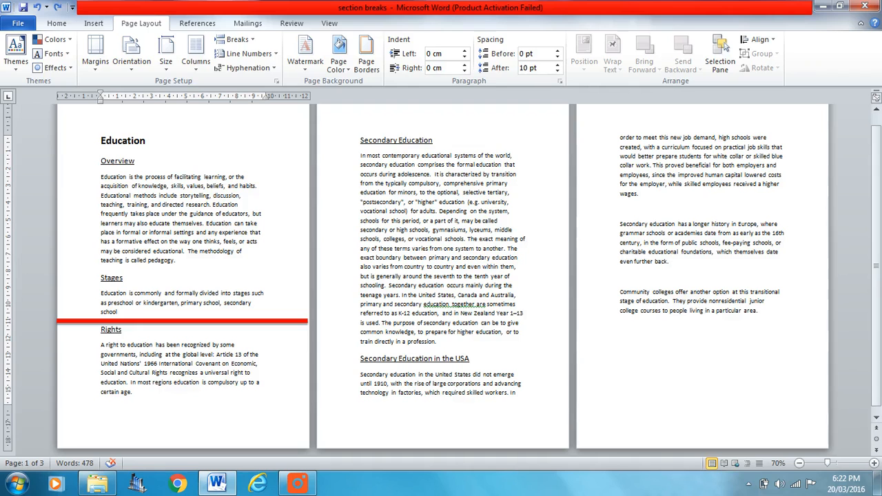
pyautogui.click(253, 42)
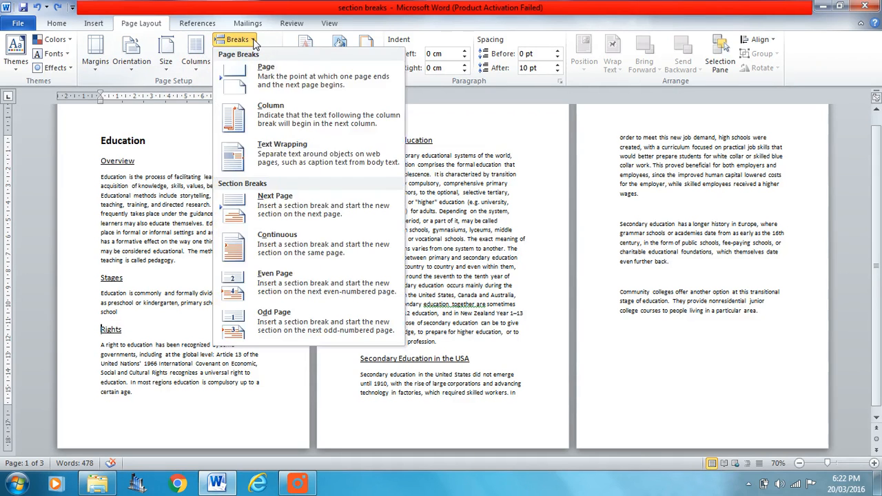
pyautogui.click(286, 207)
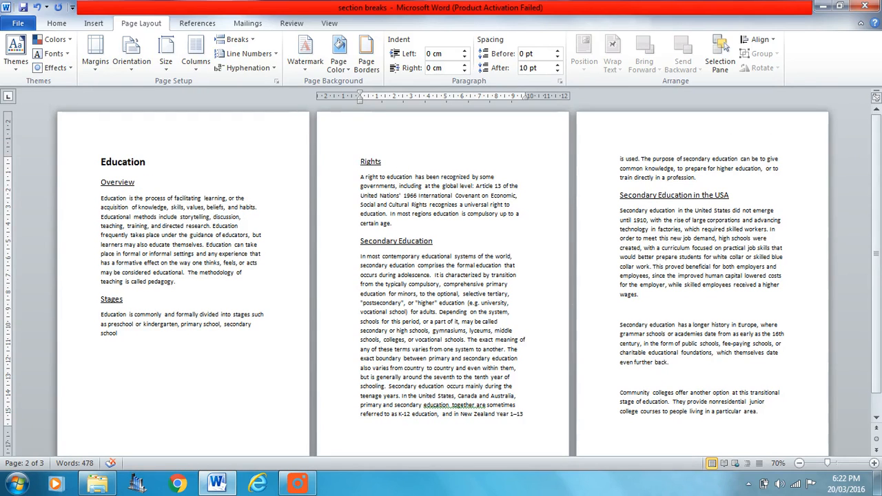
# Step: Show paragraph marks and hidden formatting symbols to reveal the section break
pyautogui.click(56, 26)
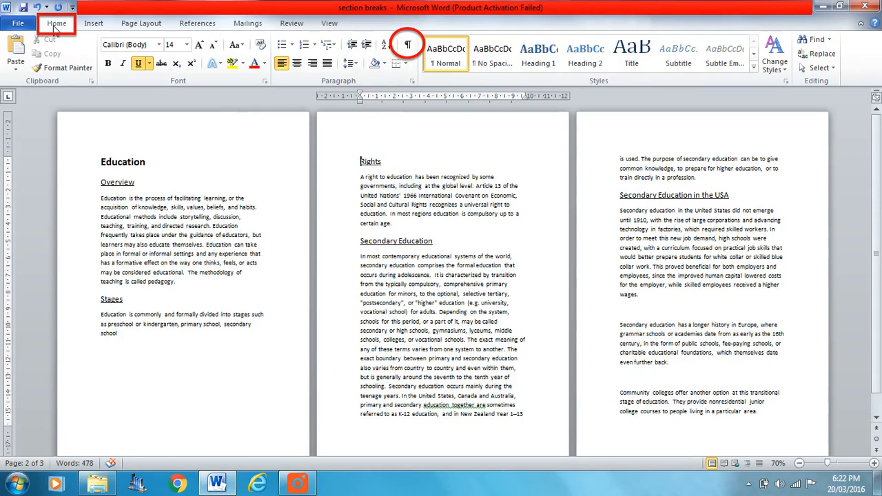
pyautogui.click(408, 46)
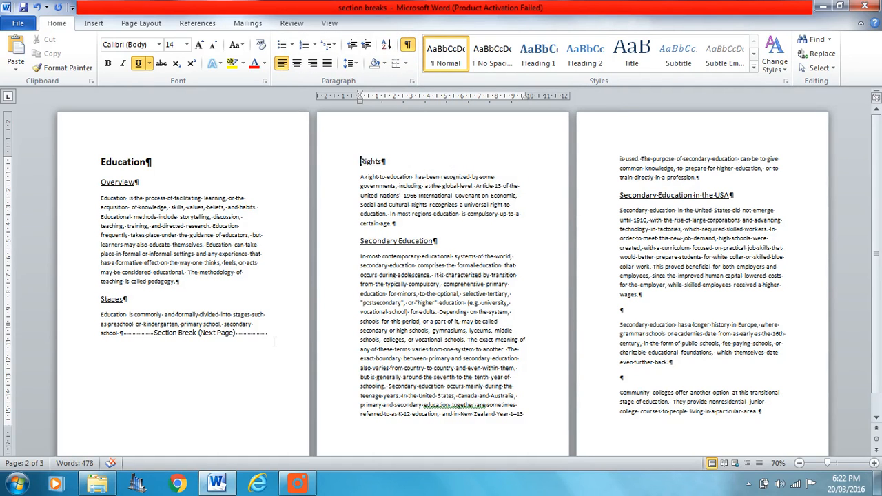
pyautogui.scroll(-1, 276, 348)
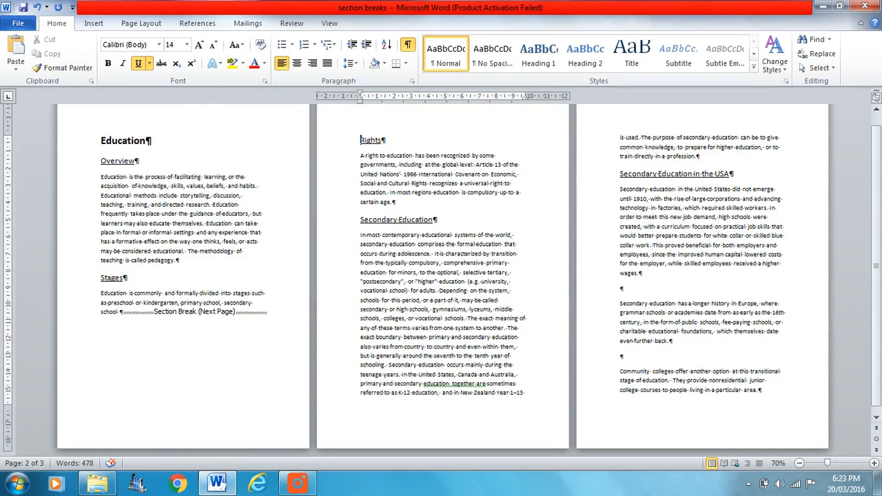
# Step: Set the first section, containing Overview and Stages, to Landscape orientation
pyautogui.click(190, 224)
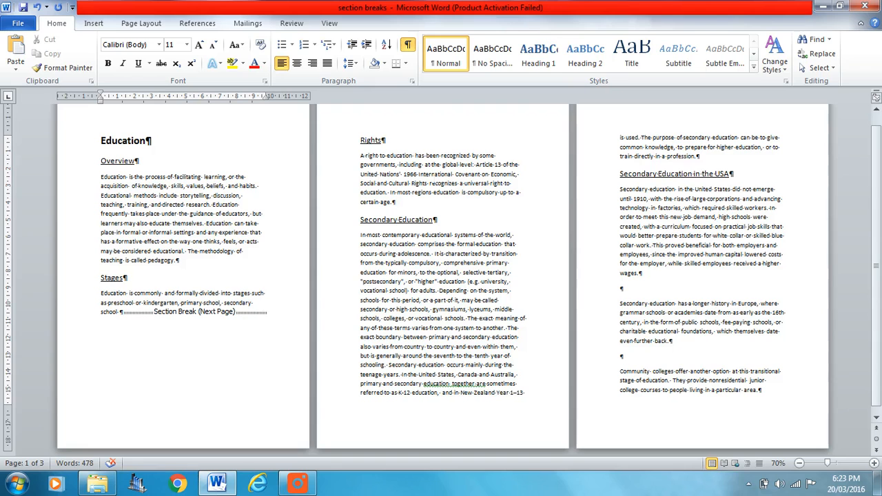
pyautogui.click(142, 24)
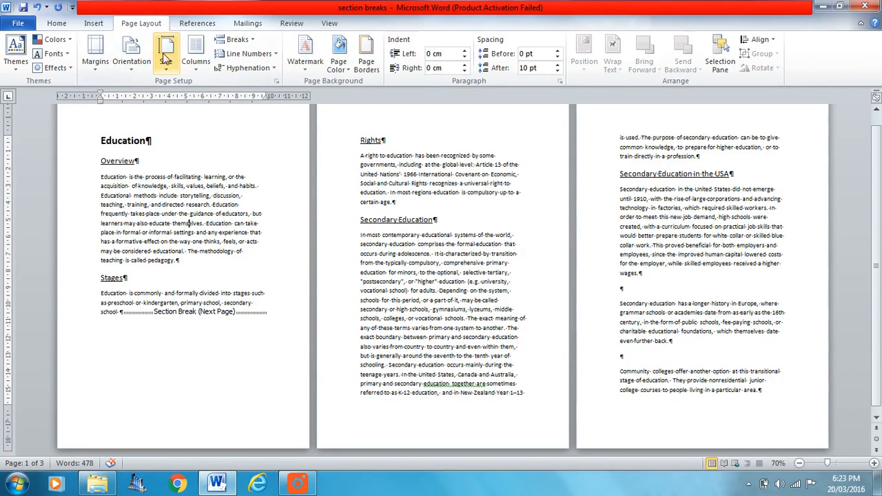
pyautogui.click(132, 66)
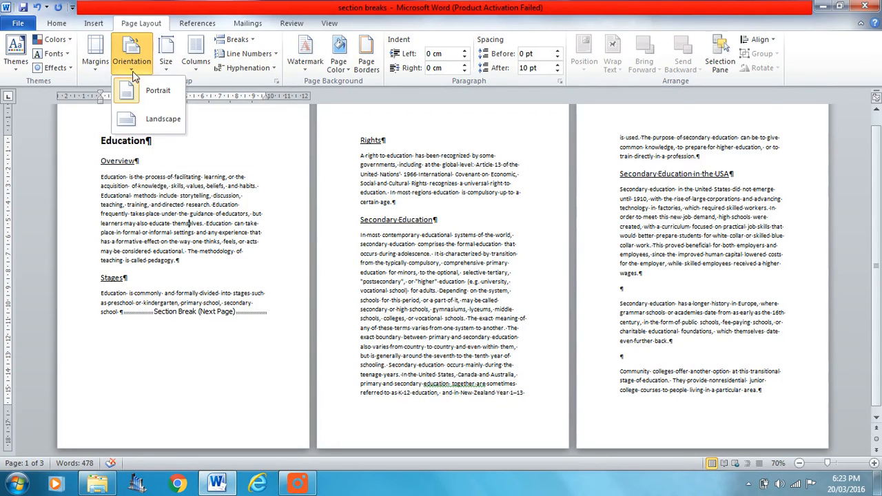
pyautogui.click(145, 128)
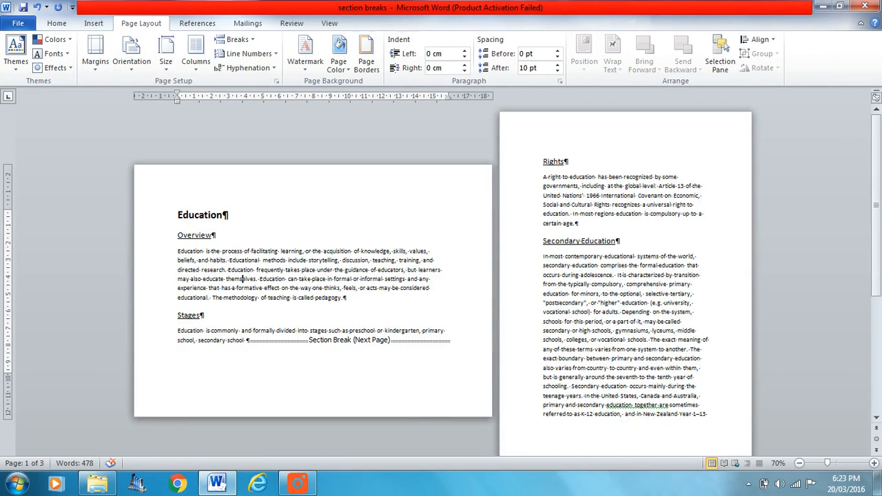
# Step: Set the first section's custom margins to 1 cm for top, bottom, left and right
pyautogui.scroll(-10, 662, 255)
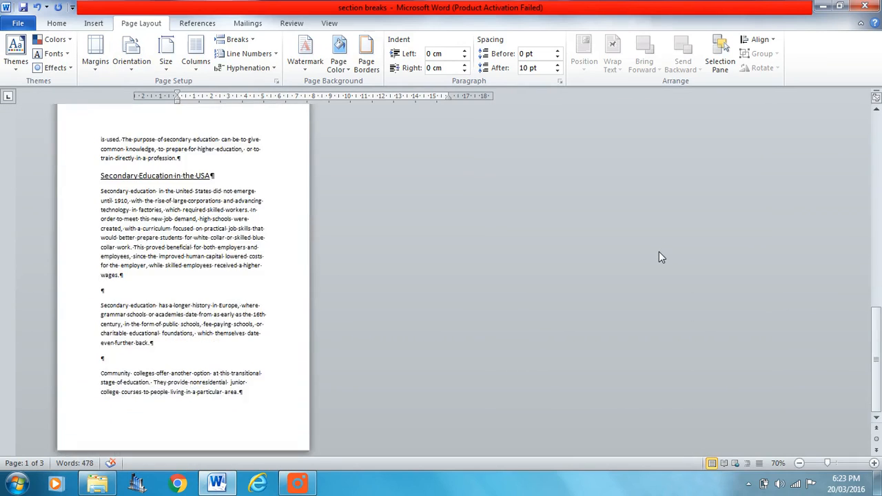
pyautogui.scroll(10, 659, 252)
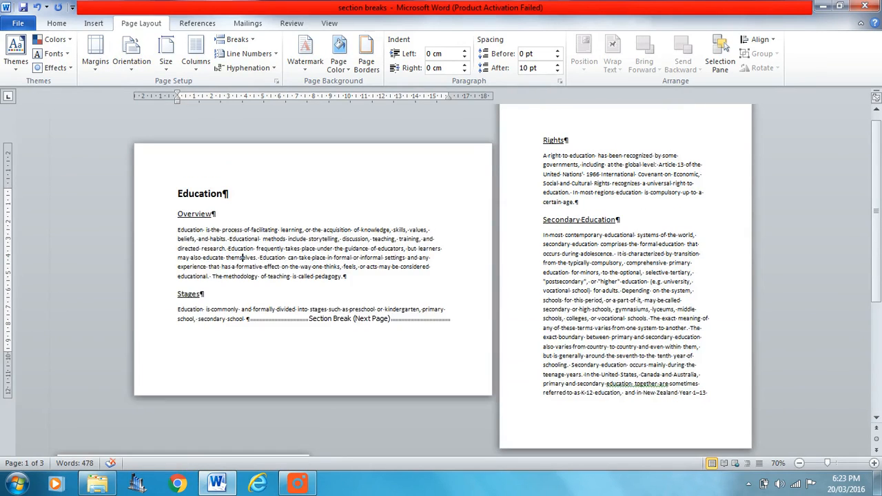
pyautogui.scroll(1, 294, 270)
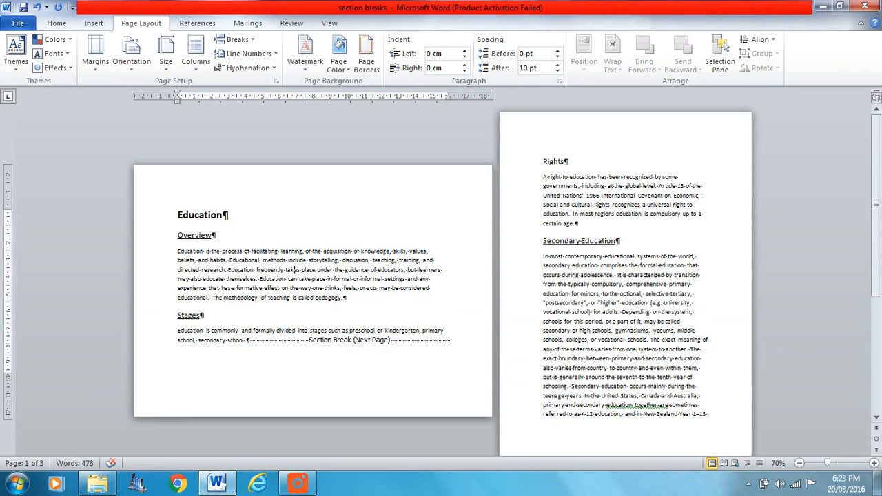
pyautogui.click(94, 66)
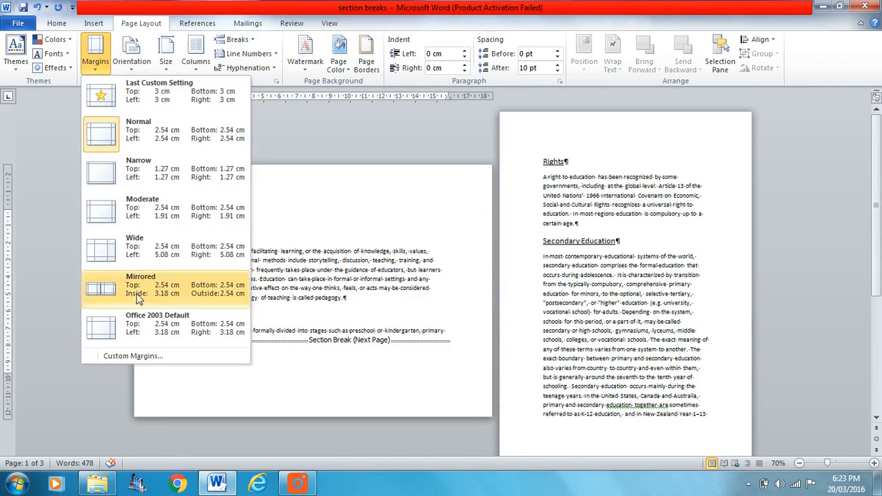
pyautogui.click(158, 357)
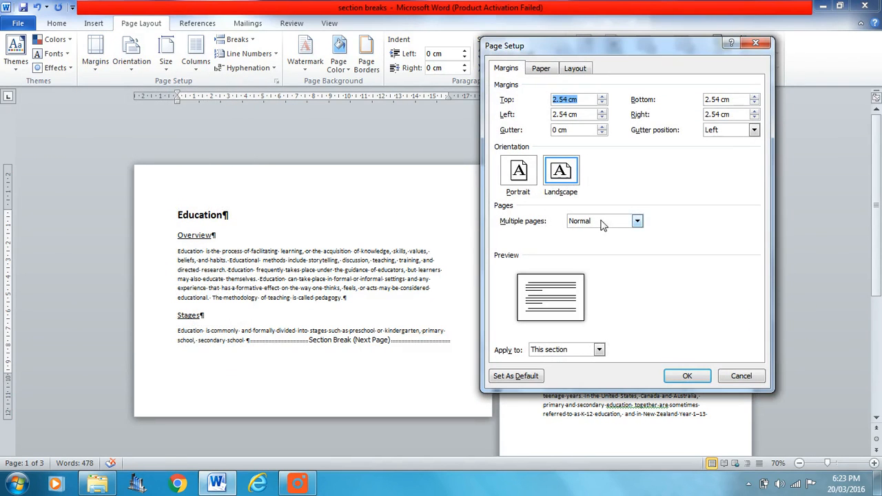
pyautogui.write('1')
pyautogui.press('Tab')
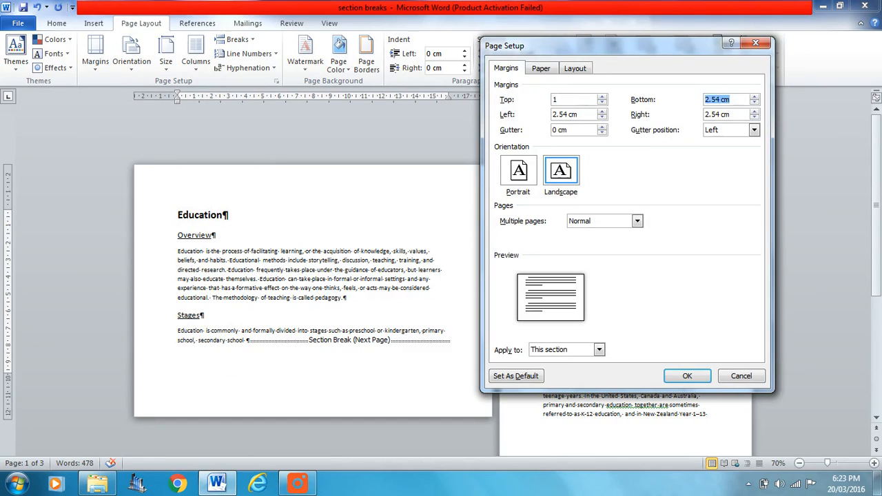
pyautogui.write('1')
pyautogui.press('Tab')
pyautogui.write('1')
pyautogui.press('Tab')
pyautogui.write('1')
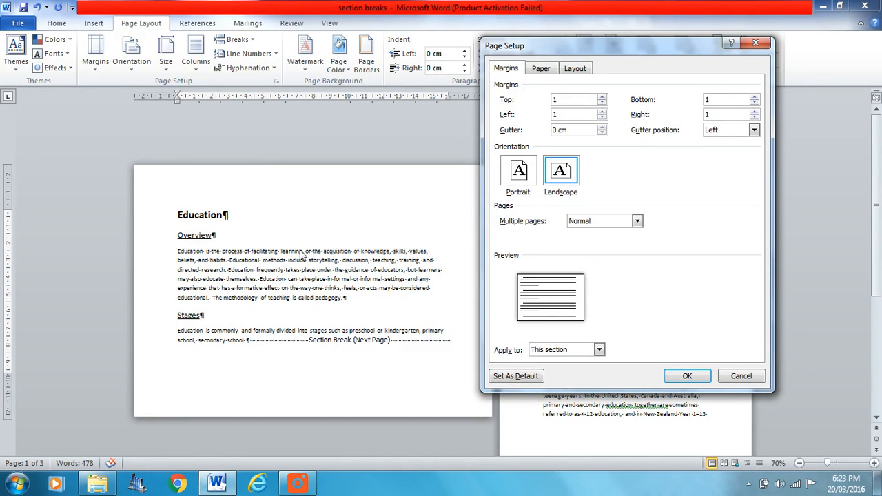
pyautogui.click(690, 376)
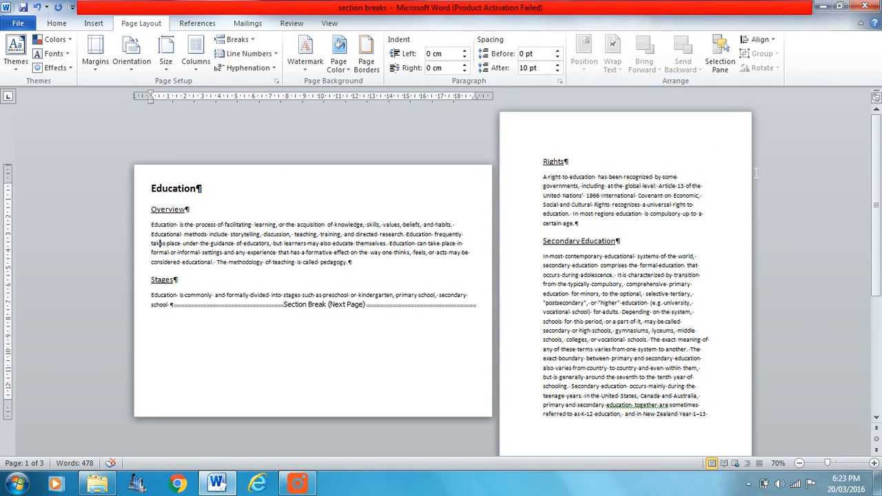
pyautogui.scroll(-14, 728, 326)
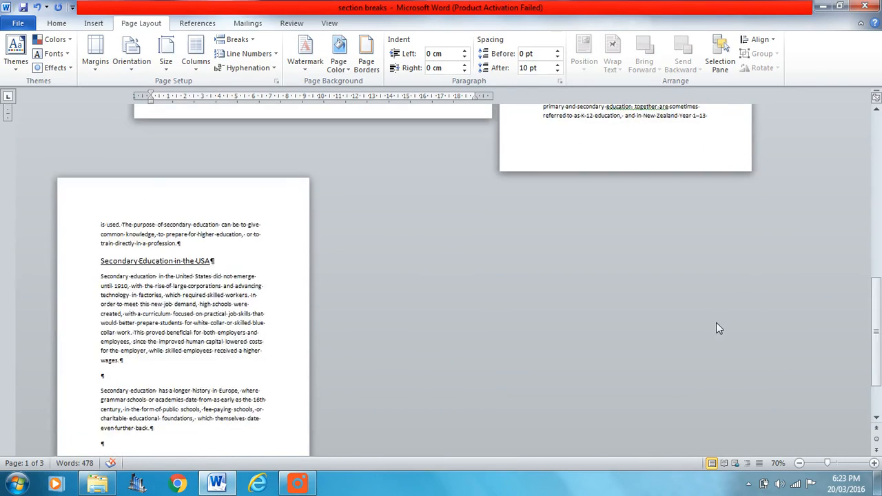
pyautogui.scroll(7, 719, 328)
pyautogui.scroll(7, 719, 326)
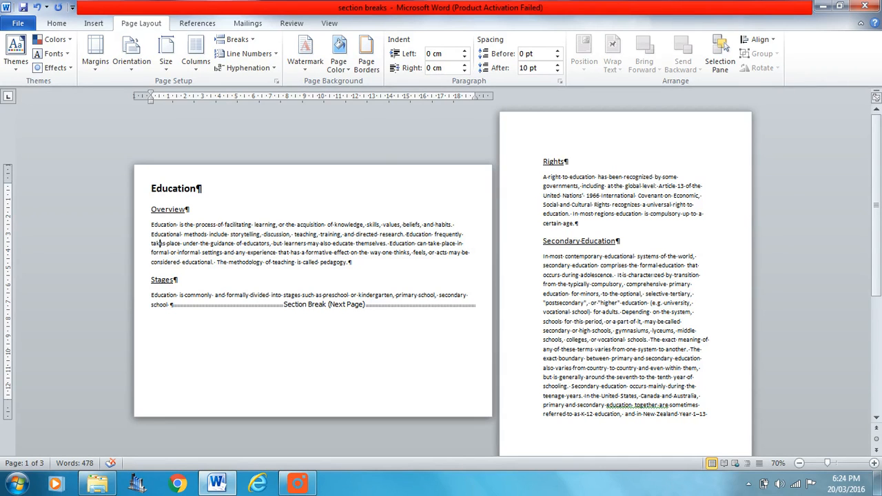
pyautogui.click(250, 41)
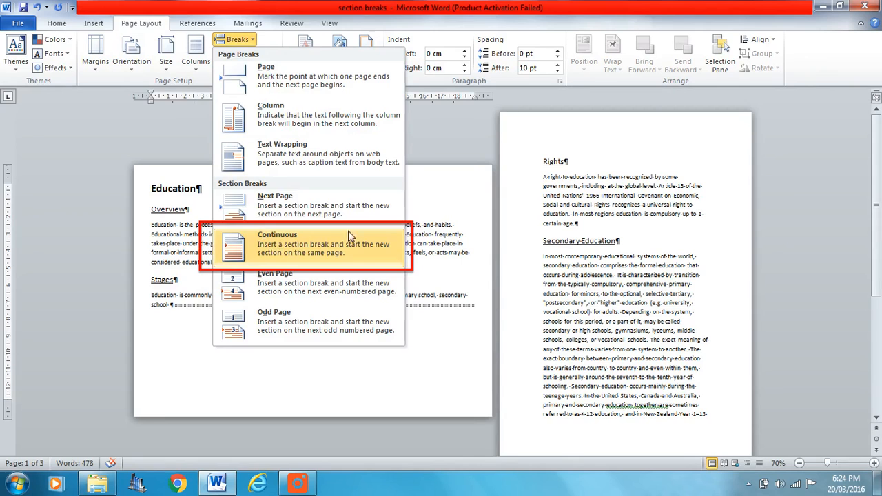
pyautogui.click(626, 199)
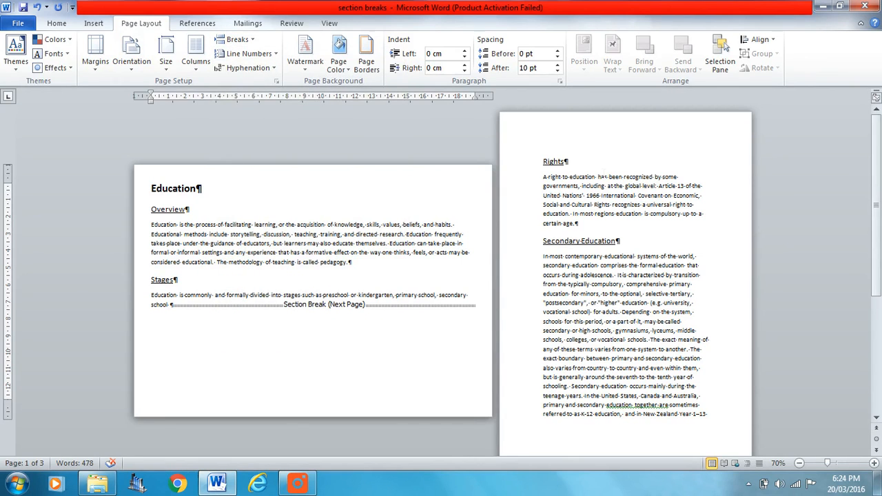
# Step: Format the paragraph under the Rights heading into two columns
pyautogui.click(604, 169)
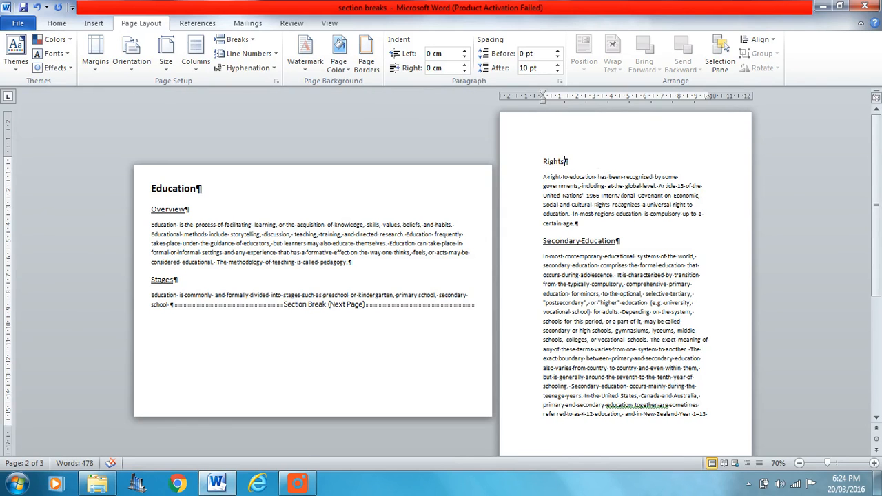
pyautogui.scroll(-5, 634, 231)
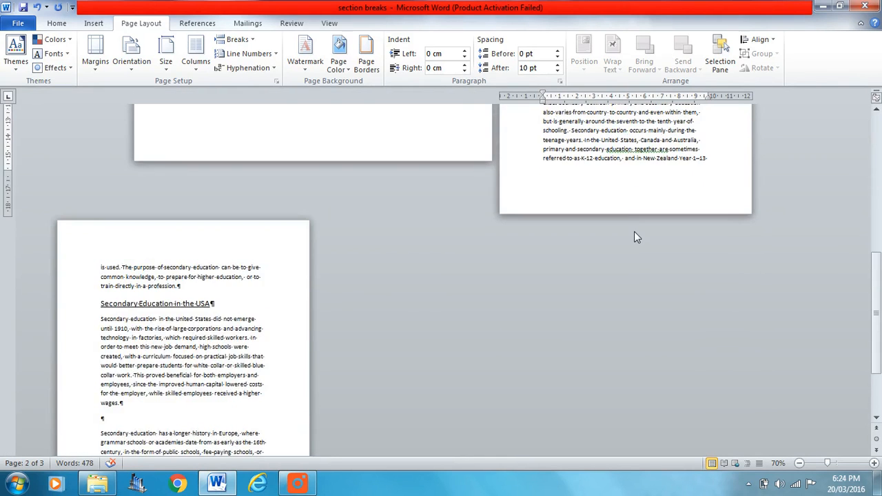
pyautogui.scroll(5, 637, 238)
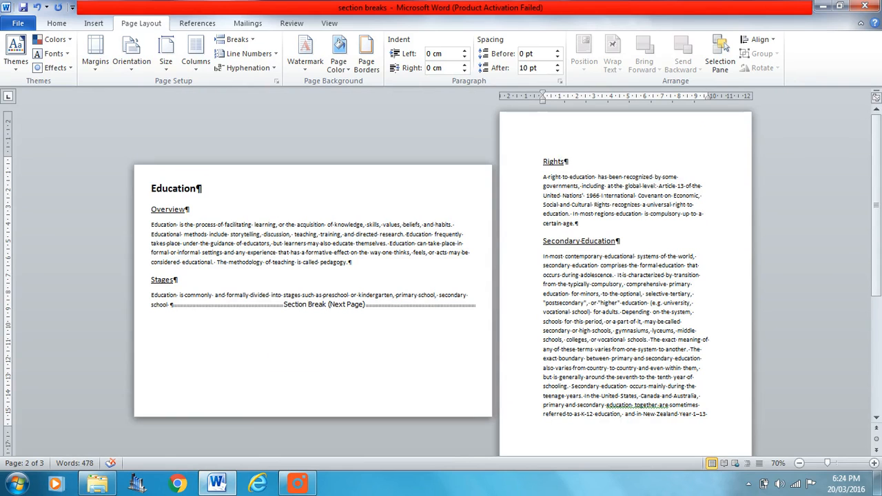
pyautogui.tripleClick(594, 186)
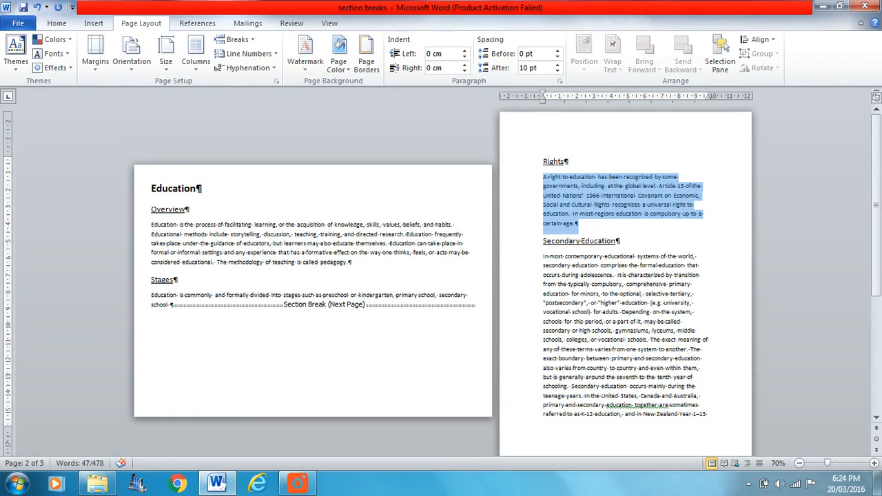
pyautogui.tripleClick(611, 303)
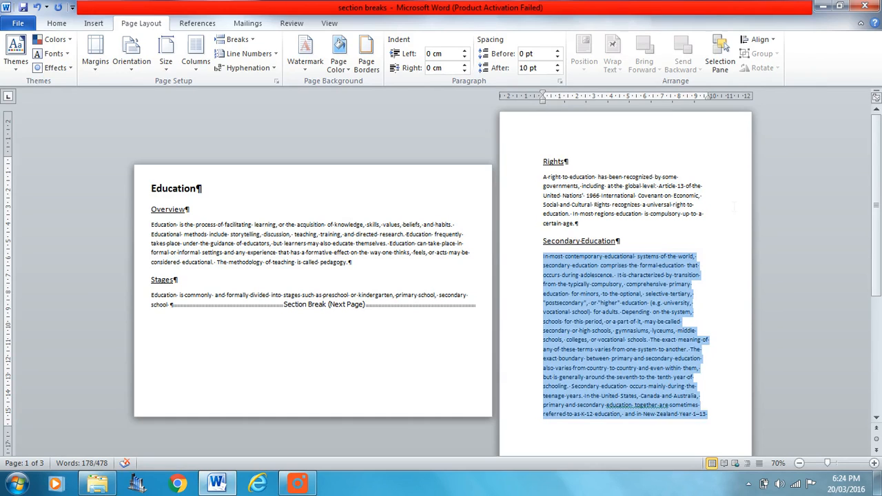
pyautogui.click(733, 205)
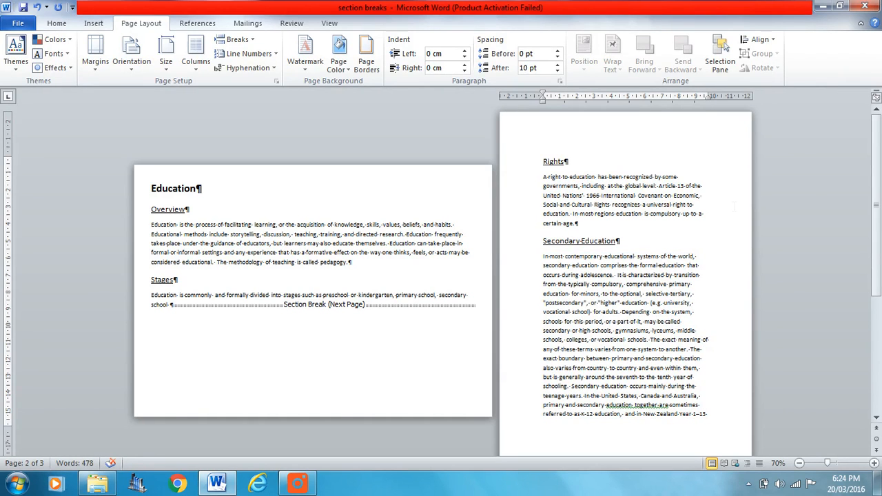
pyautogui.tripleClick(606, 198)
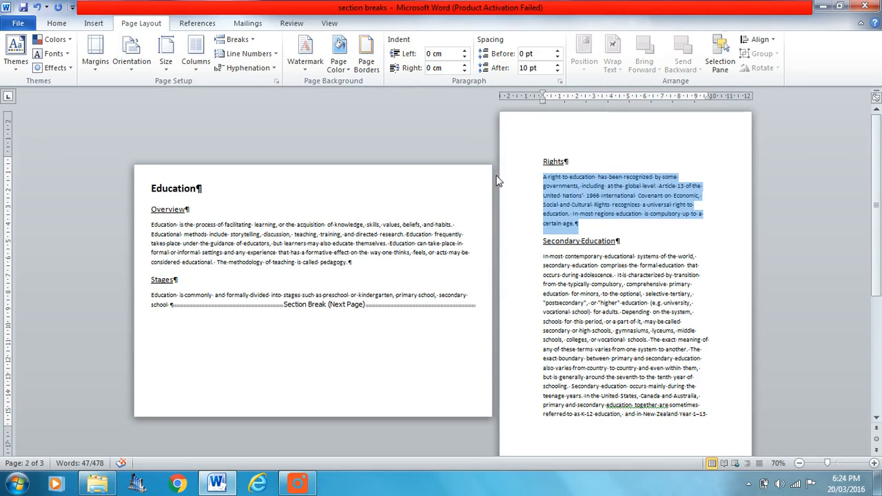
pyautogui.click(196, 55)
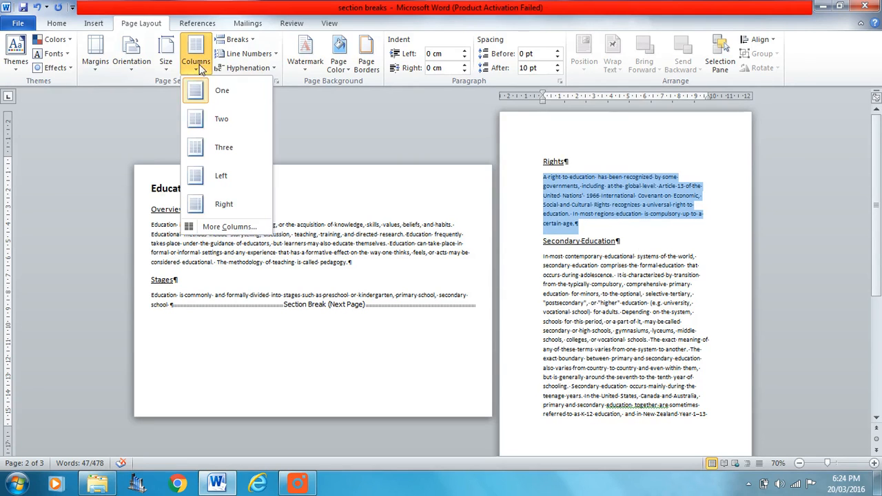
pyautogui.click(222, 128)
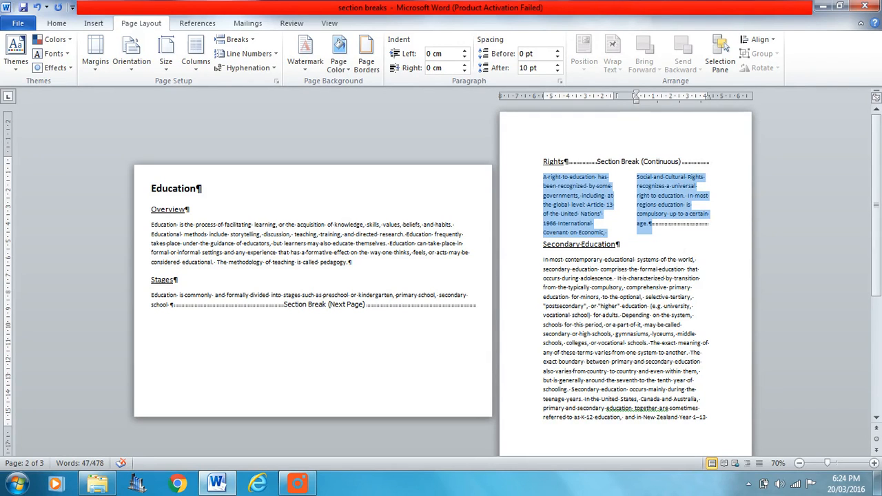
# Step: Format the paragraph under the Secondary Education heading into three columns
pyautogui.tripleClick(627, 314)
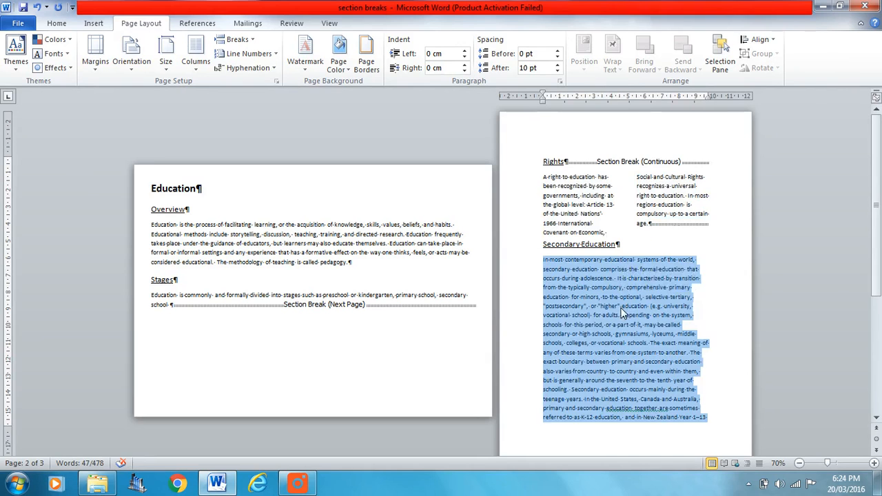
pyautogui.scroll(-3, 791, 352)
pyautogui.scroll(1, 782, 357)
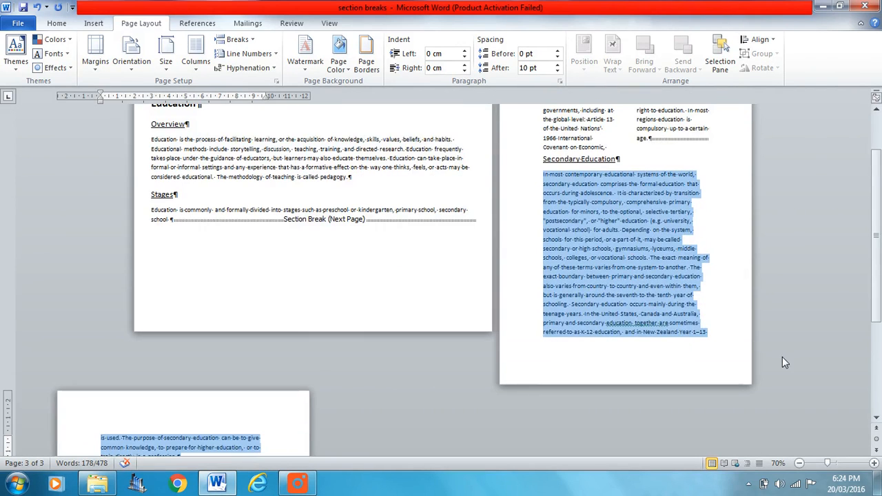
pyautogui.click(195, 62)
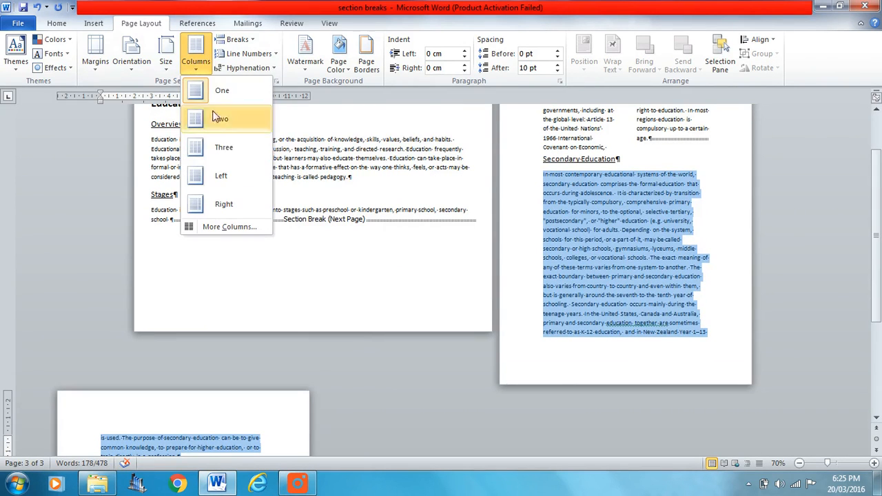
pyautogui.click(223, 146)
# Step: Scroll through the pages to review the new column layouts and section breaks
pyautogui.scroll(-5, 237, 167)
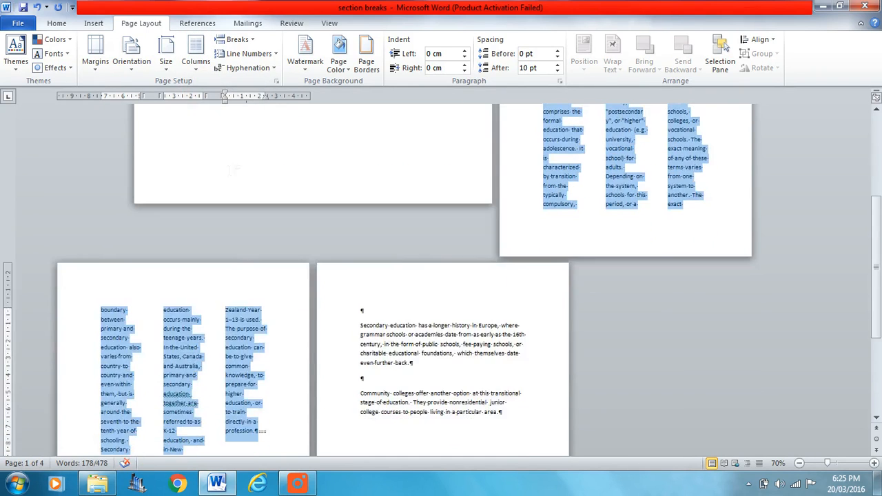
pyautogui.scroll(7, 236, 168)
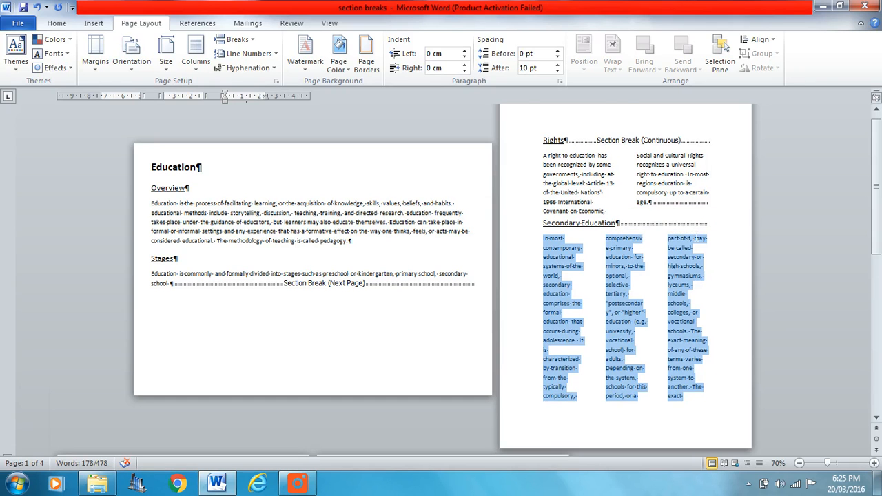
pyautogui.click(658, 279)
pyautogui.scroll(-2, 658, 278)
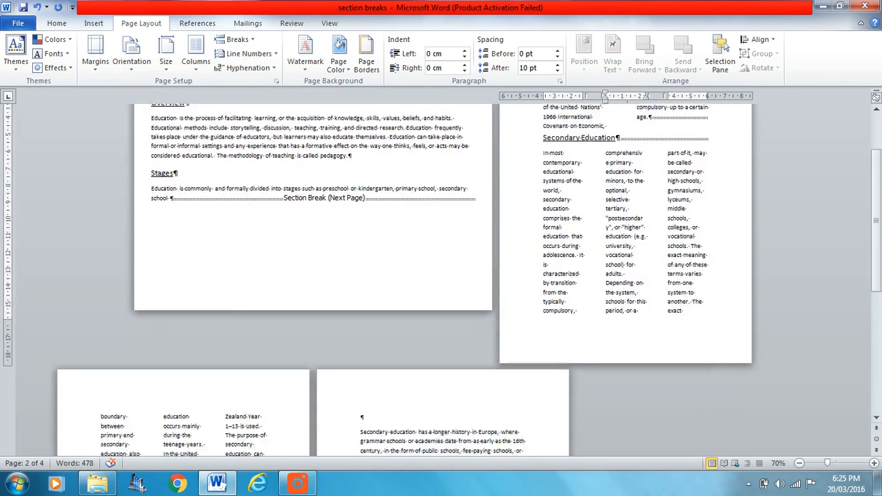
pyautogui.scroll(-2, 660, 289)
pyautogui.scroll(-5, 658, 286)
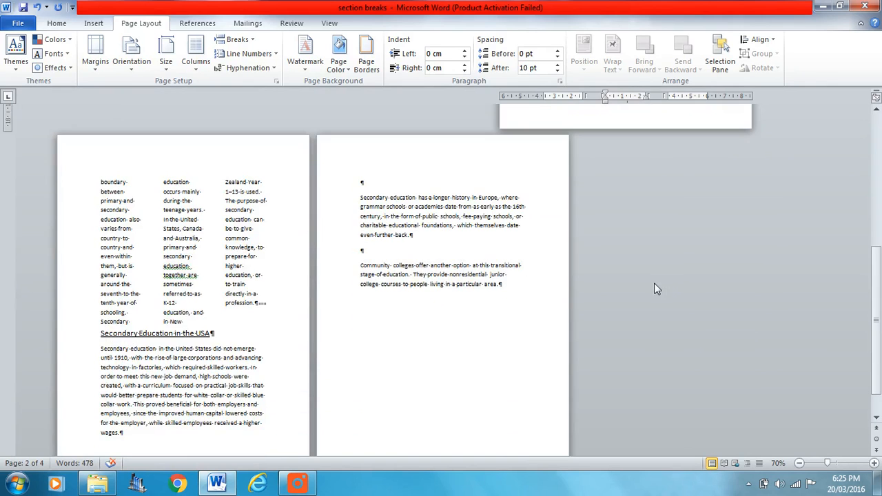
pyautogui.scroll(10, 654, 282)
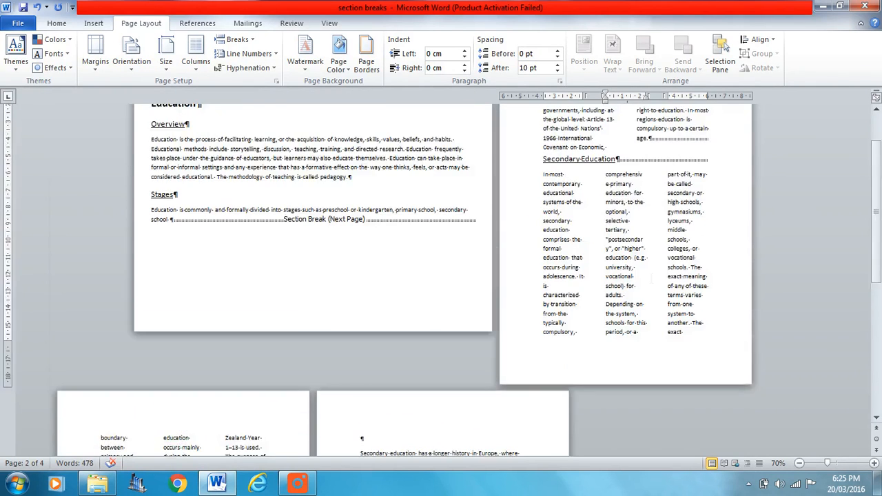
pyautogui.click(56, 22)
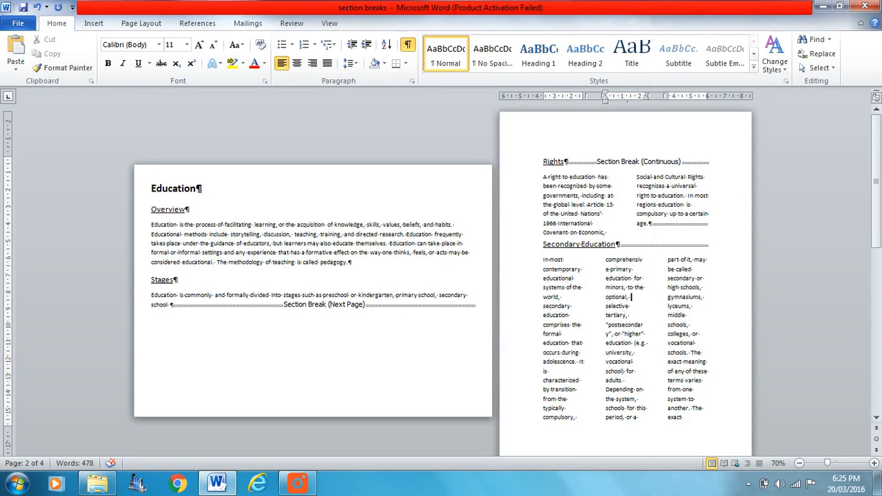
pyautogui.click(309, 484)
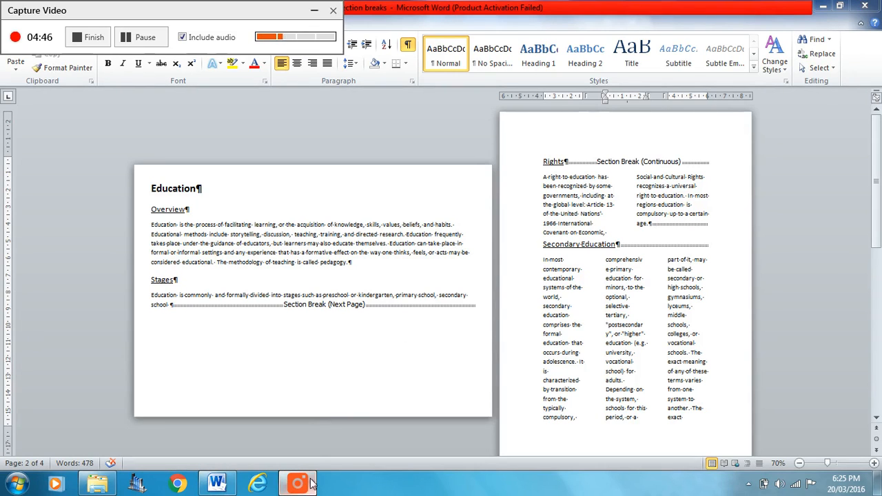